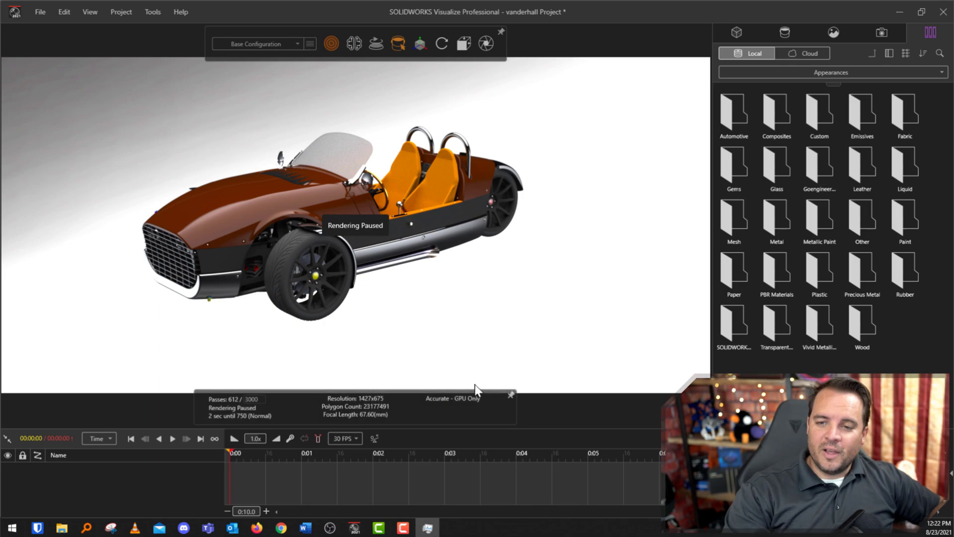
Place Task Manager's GPU performance view beside the car model and return focus to the viewport to resume rendering
mouse_move(440, 315)
mouse_down()
mouse_move(451, 311)
mouse_move(404, 303)
mouse_move(431, 311)
mouse_move(433, 334)
mouse_move(430, 309)
mouse_up()
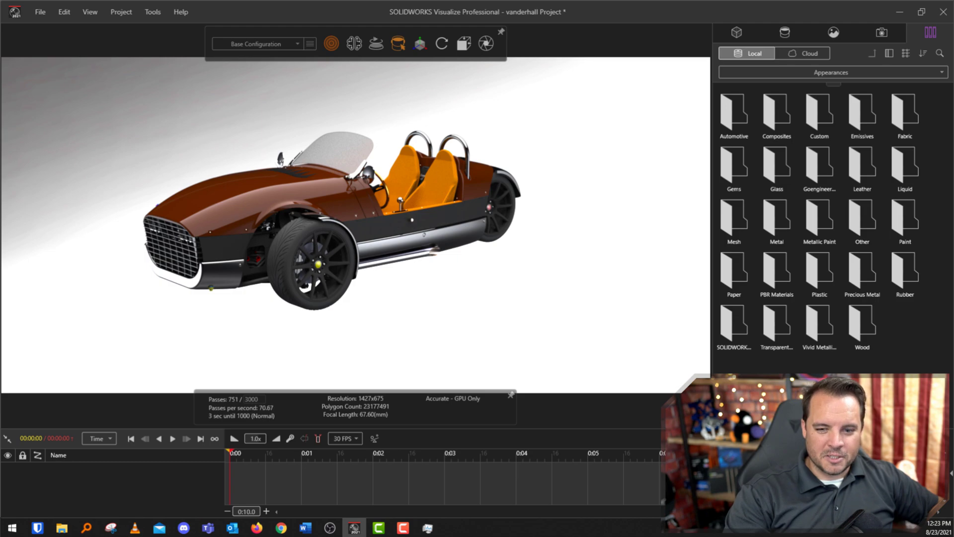
drag(953, 59, 746, 83)
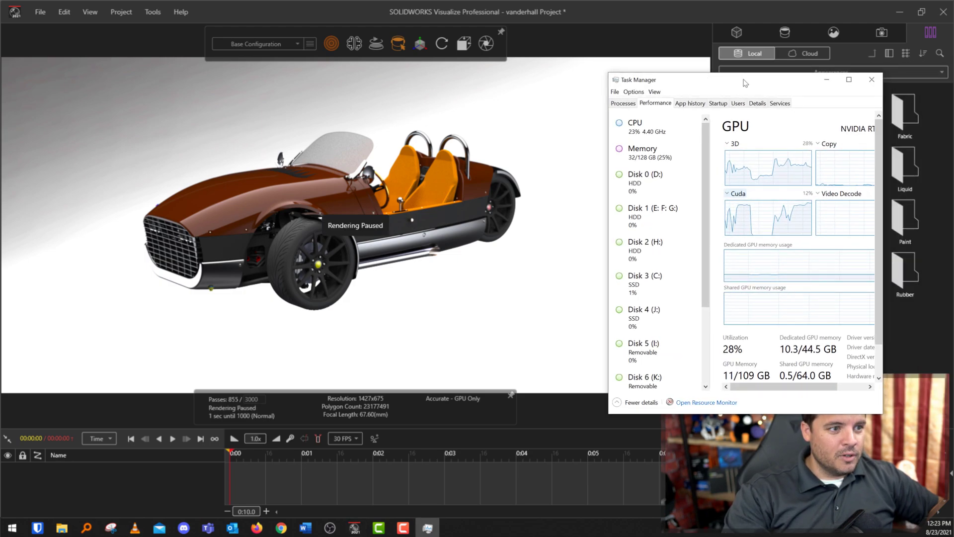
click(409, 345)
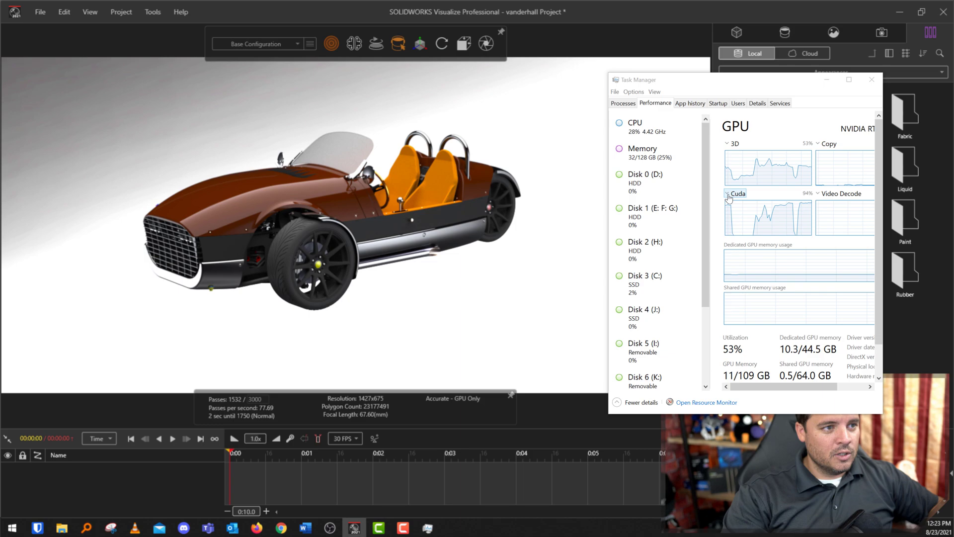
Set the second GPU graph in Task Manager to Cuda and rerender the car to watch its load
click(737, 195)
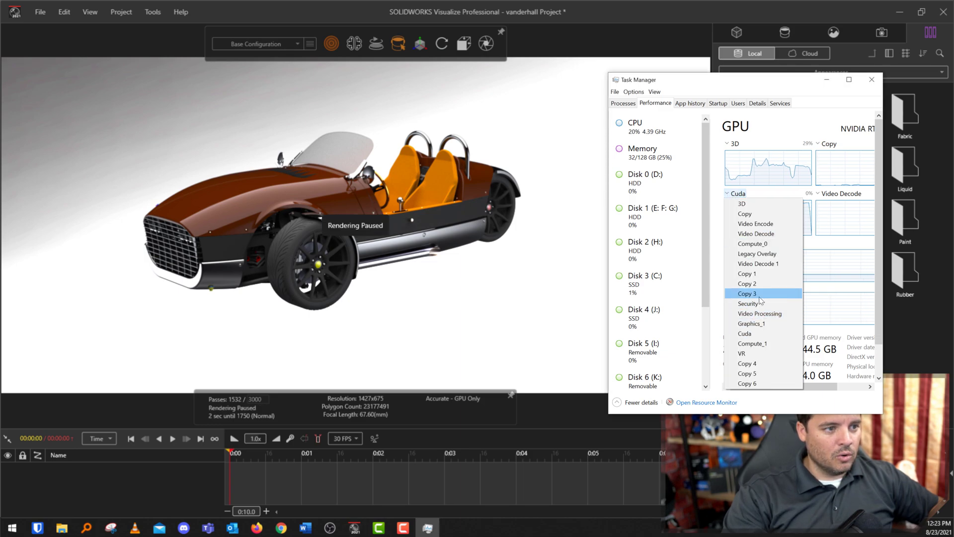
click(759, 334)
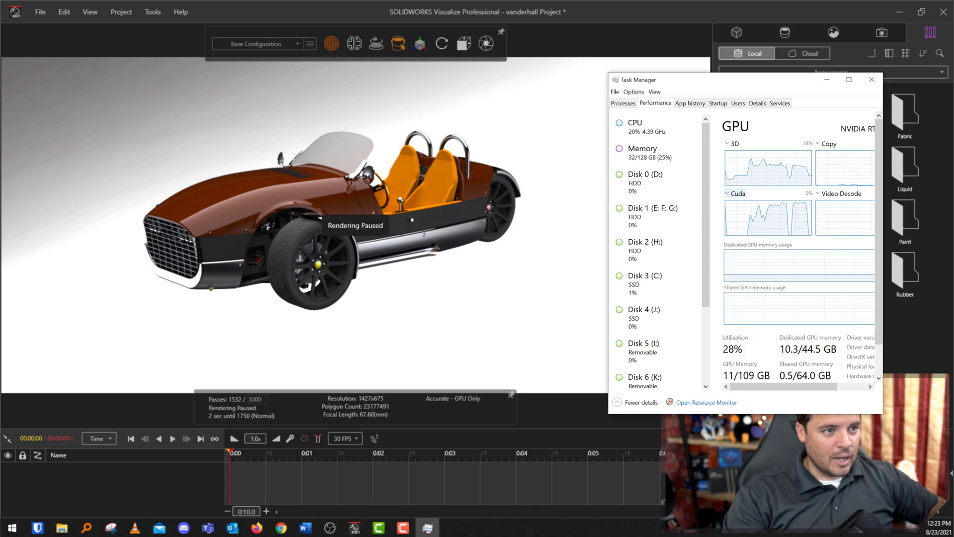
click(298, 285)
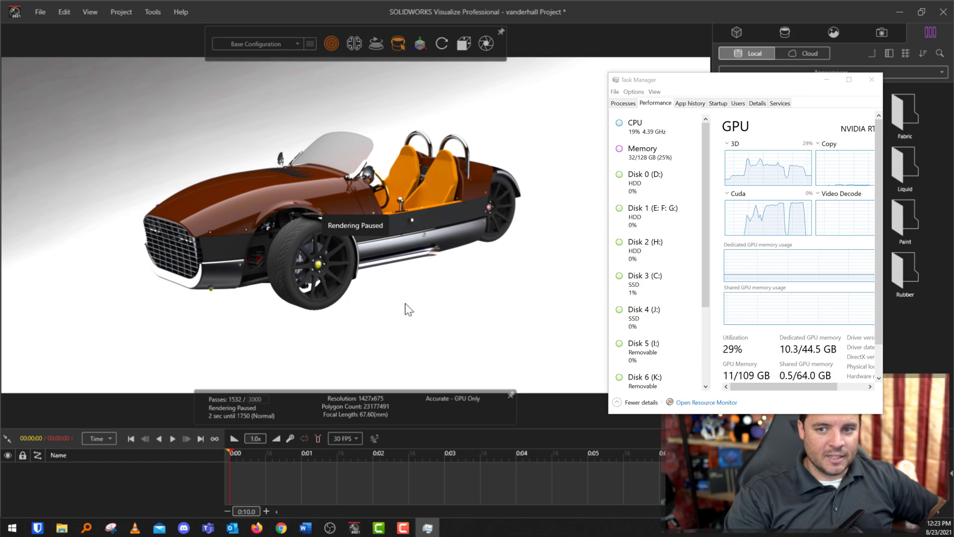
click(785, 32)
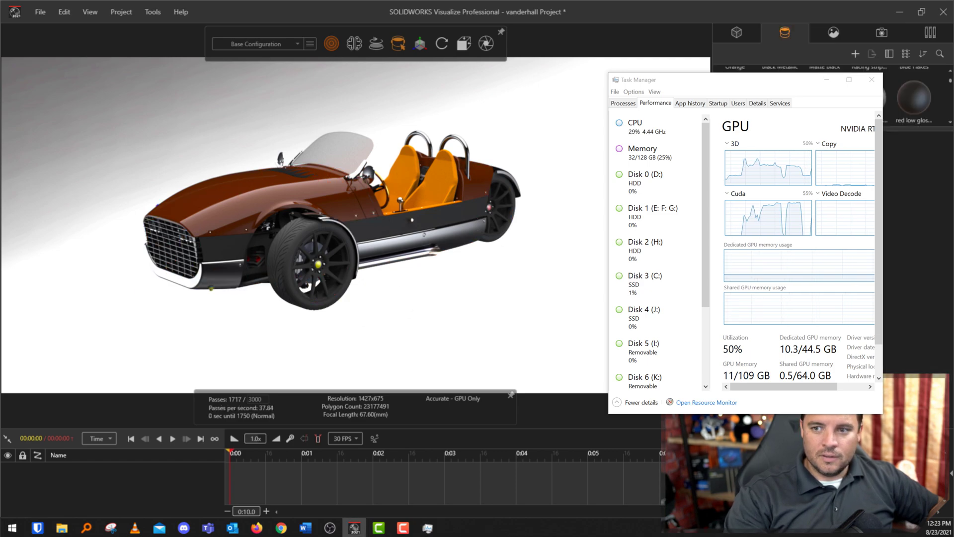
drag(457, 274, 454, 270)
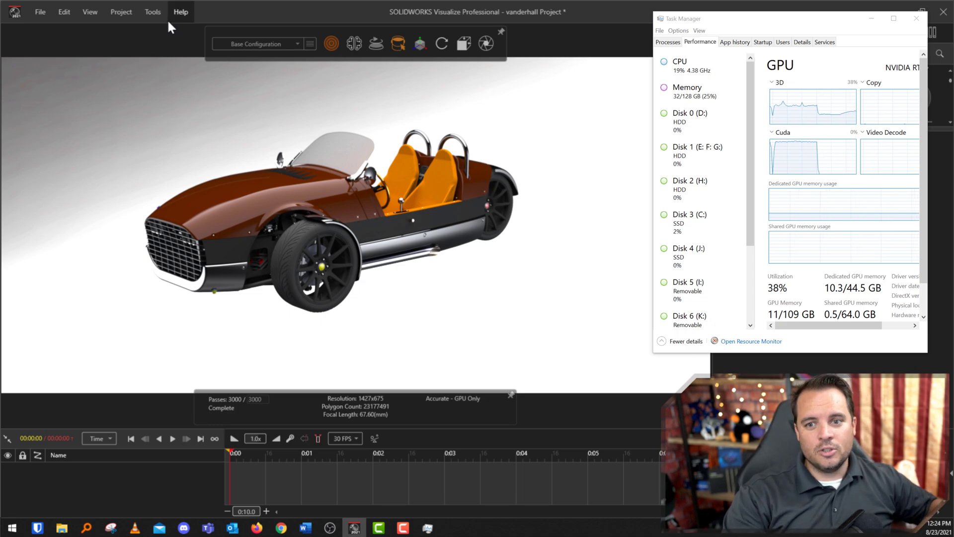
In the 3D Viewport options, disable the NVIDIA RTX A6000 and enable the CPU as render device
click(156, 12)
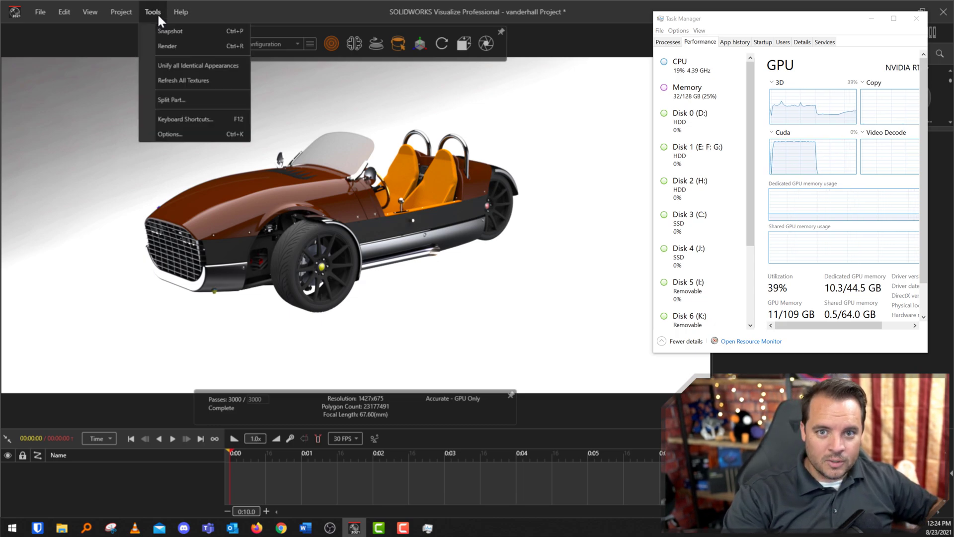
click(172, 135)
click(328, 153)
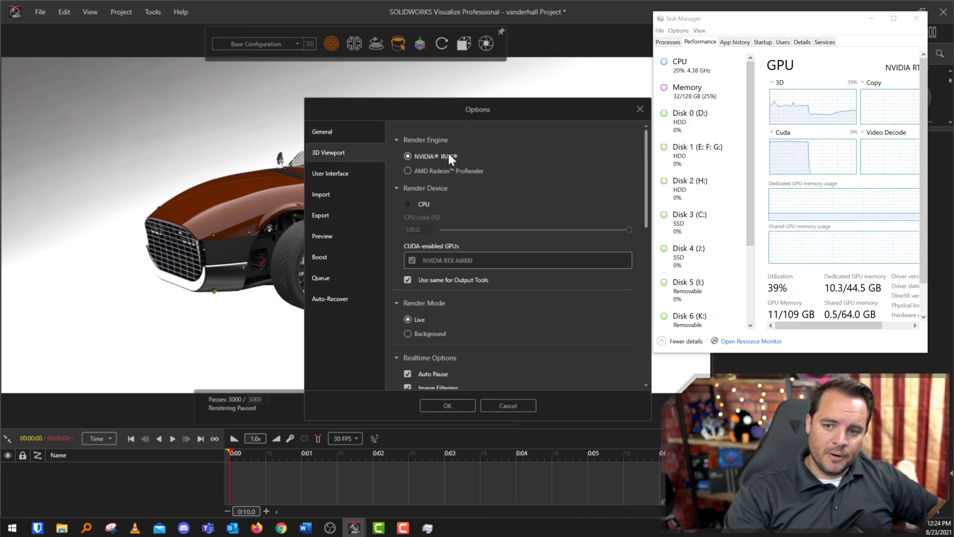
click(412, 260)
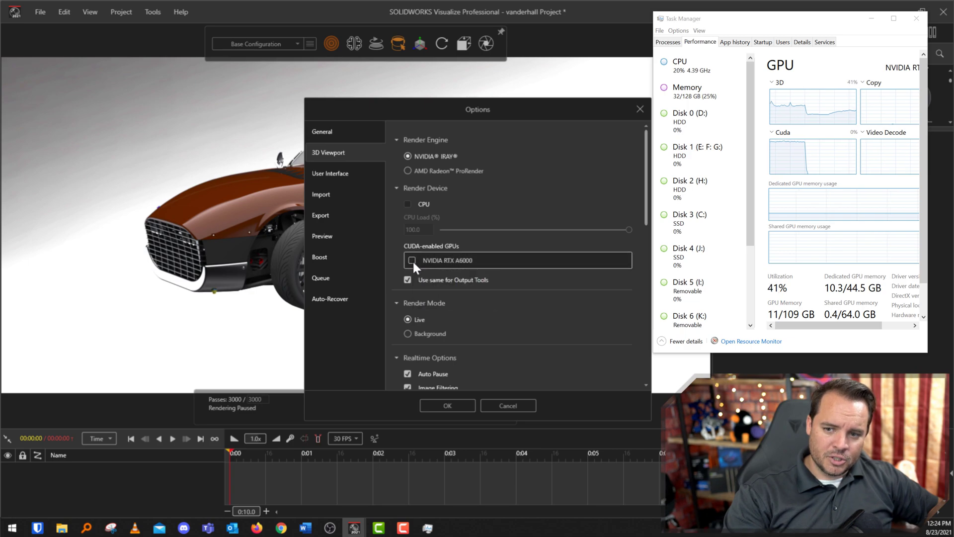
click(412, 260)
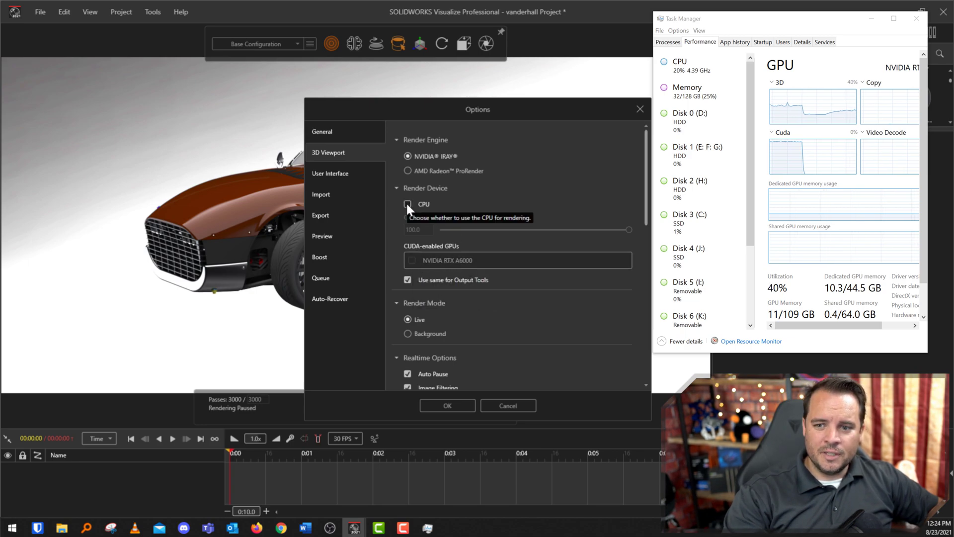
click(407, 204)
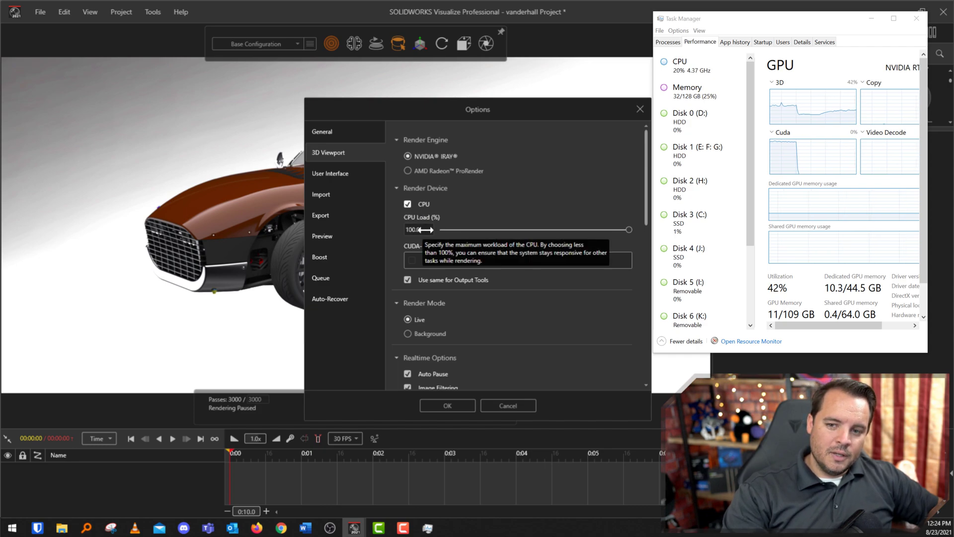
Limit the CPU load for rendering to 80% and apply the options
drag(627, 230, 610, 231)
drag(427, 230, 416, 230)
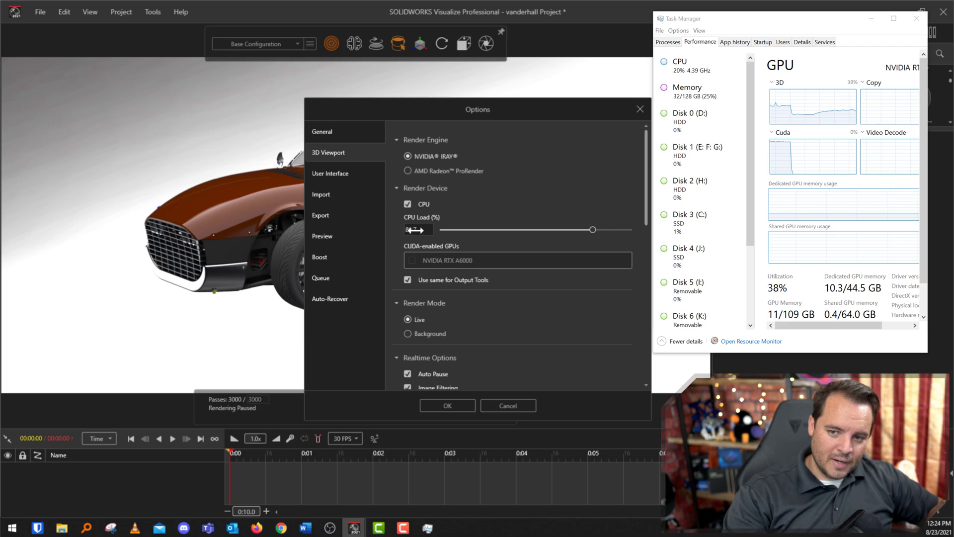
click(416, 229)
text(80)
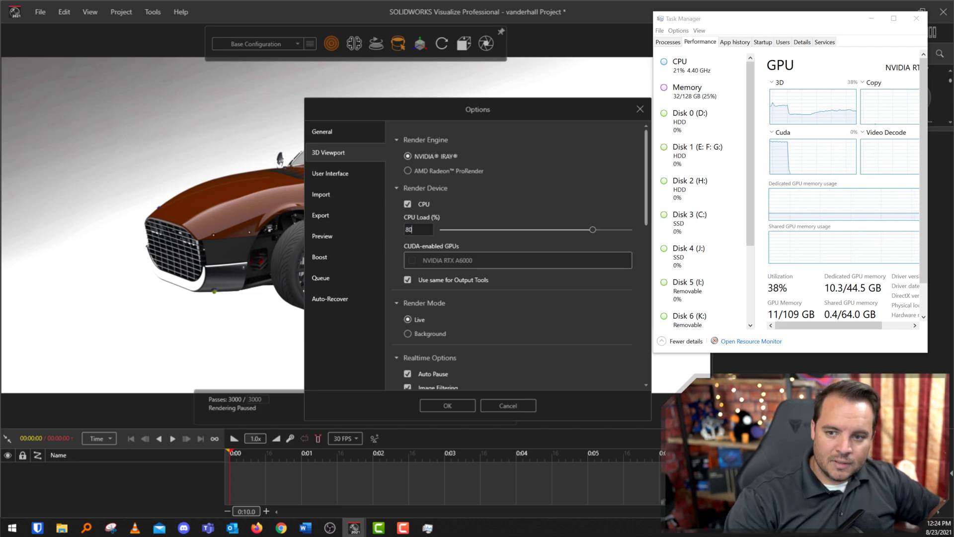
key(Return)
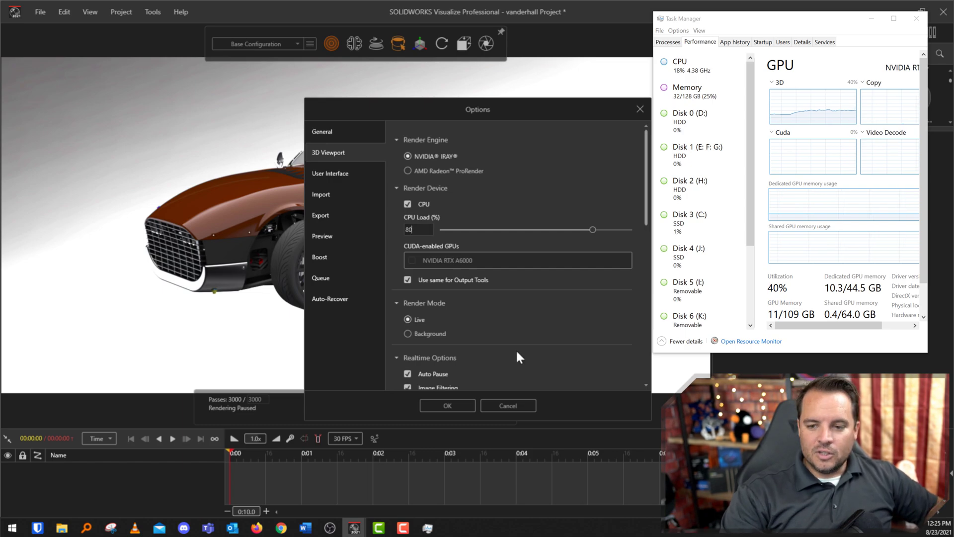
click(448, 405)
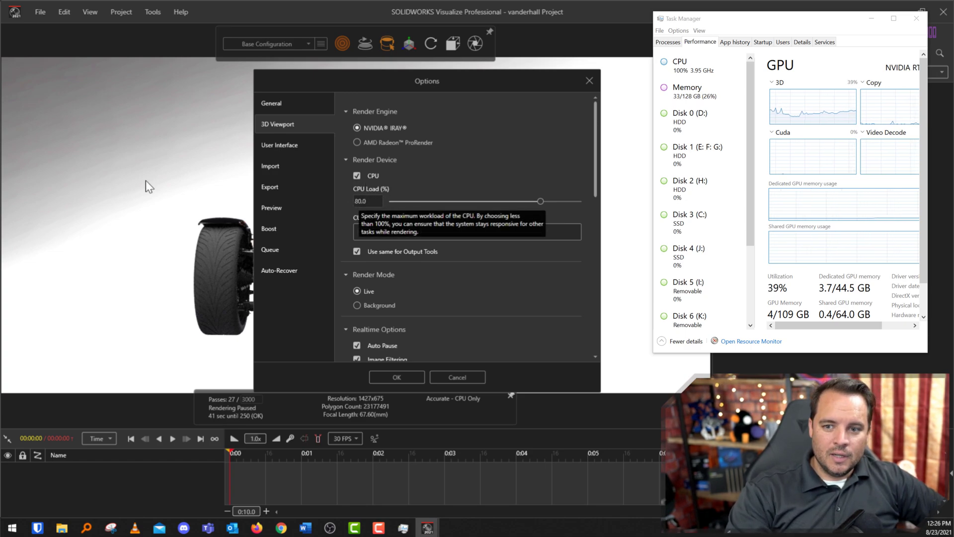
Show the CPU graphs in Task Manager, close the render options and let the car rerender on the CPU
click(680, 69)
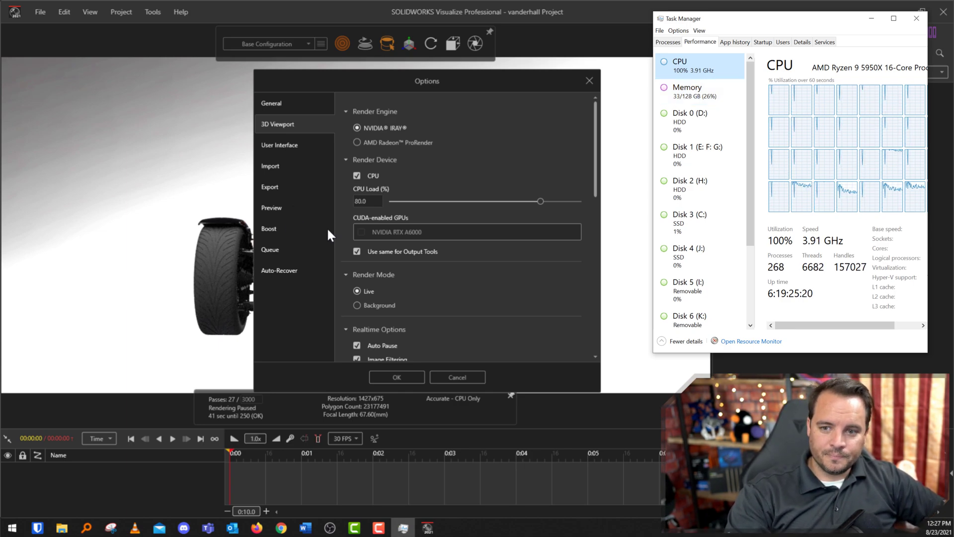
click(397, 370)
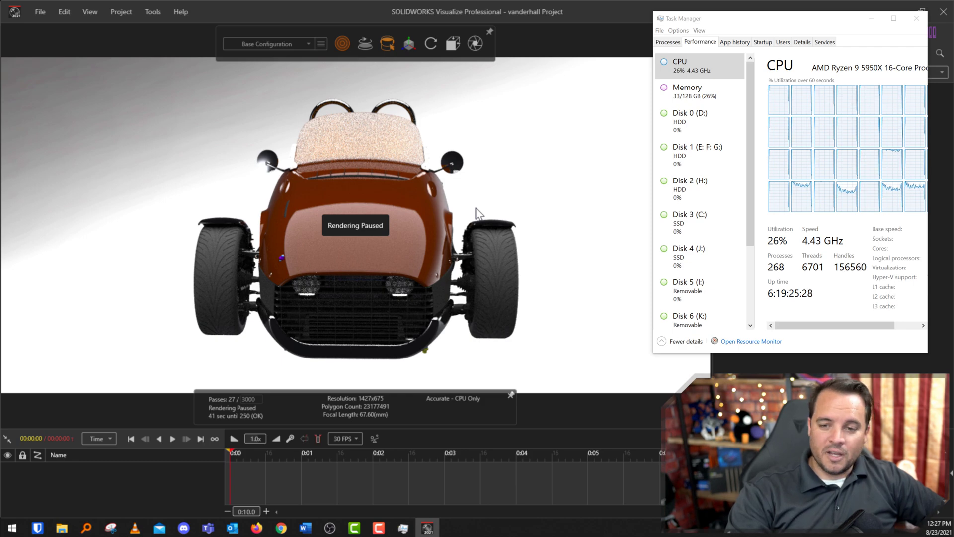
drag(475, 213, 513, 245)
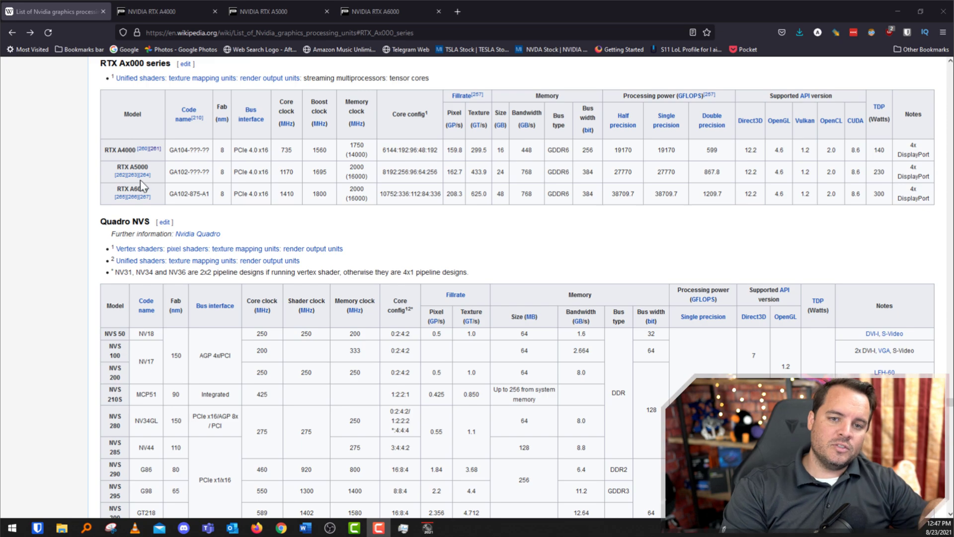
In the browser, highlight the CUDA core counts on the PNY specification pages for the RTX A4000, A5000 and A6000
mouse_move(143, 185)
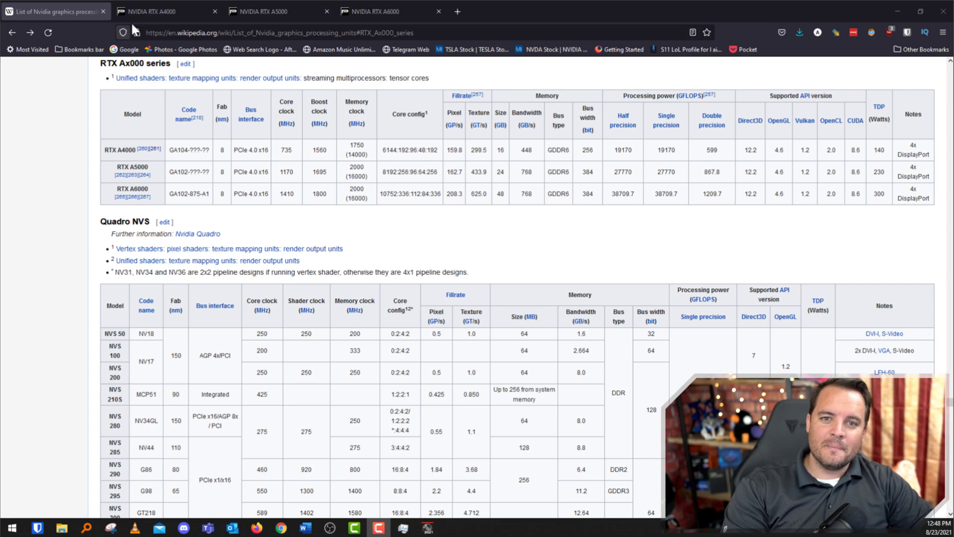
click(144, 13)
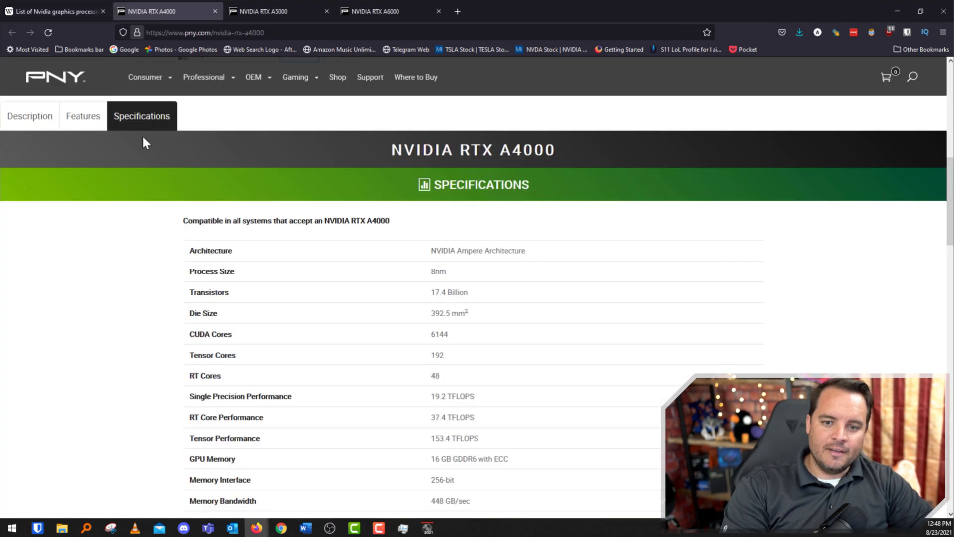
drag(448, 334, 435, 334)
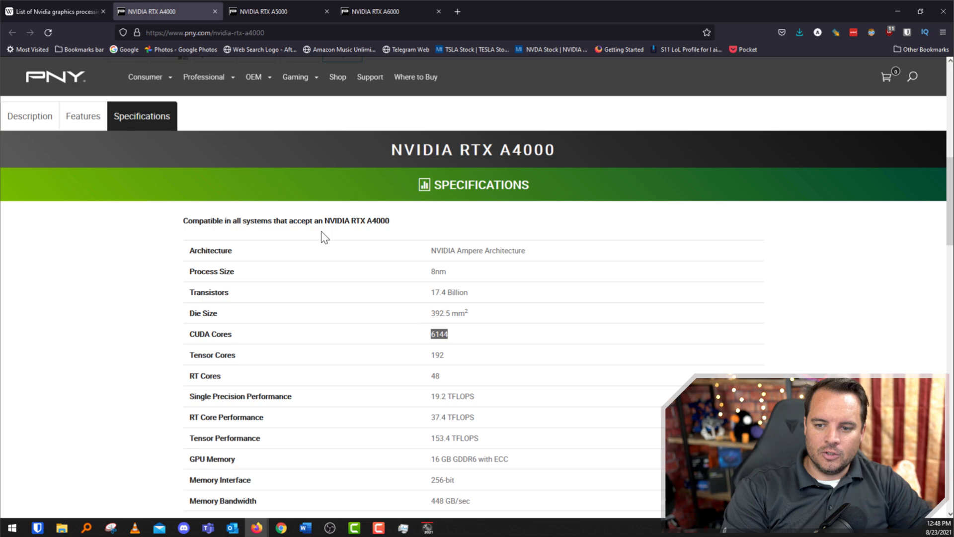
click(257, 11)
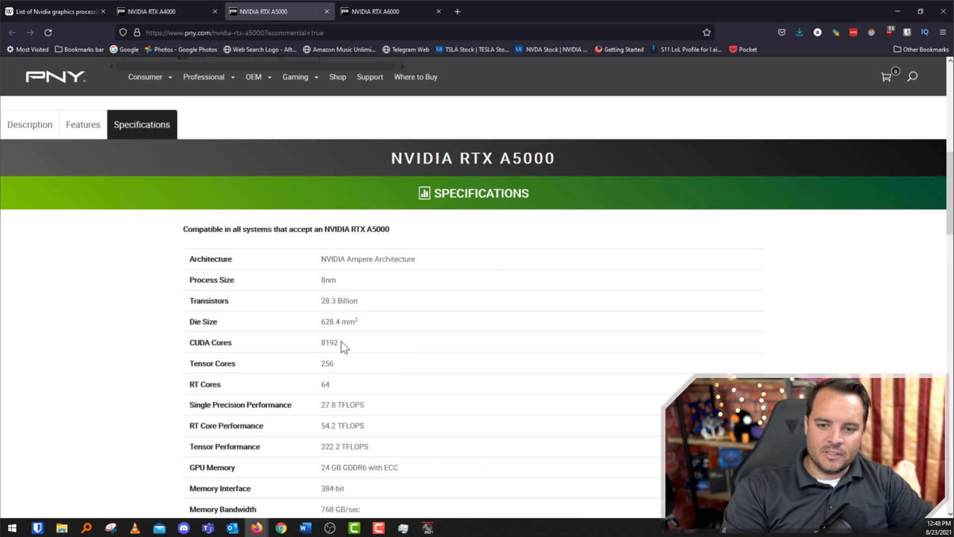
drag(341, 343, 320, 343)
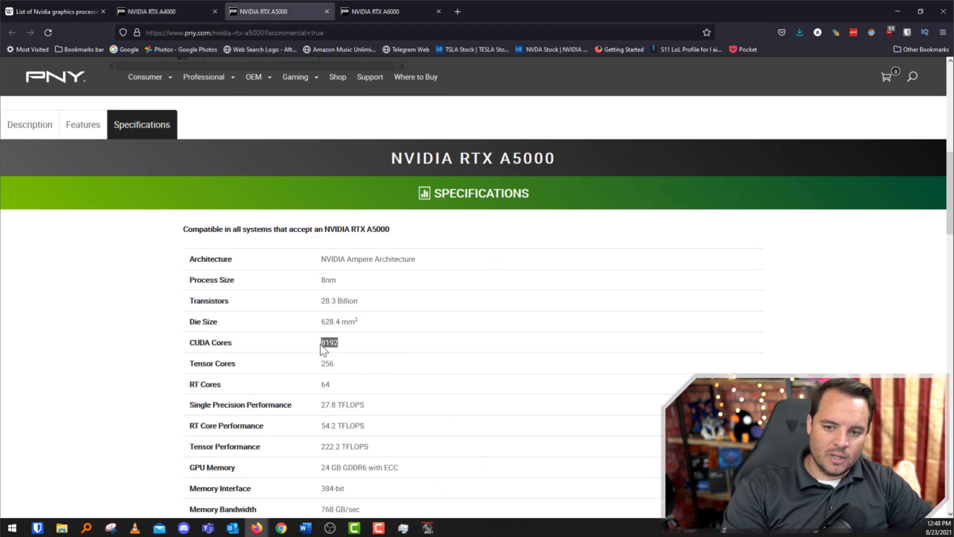
click(376, 9)
drag(396, 343, 372, 342)
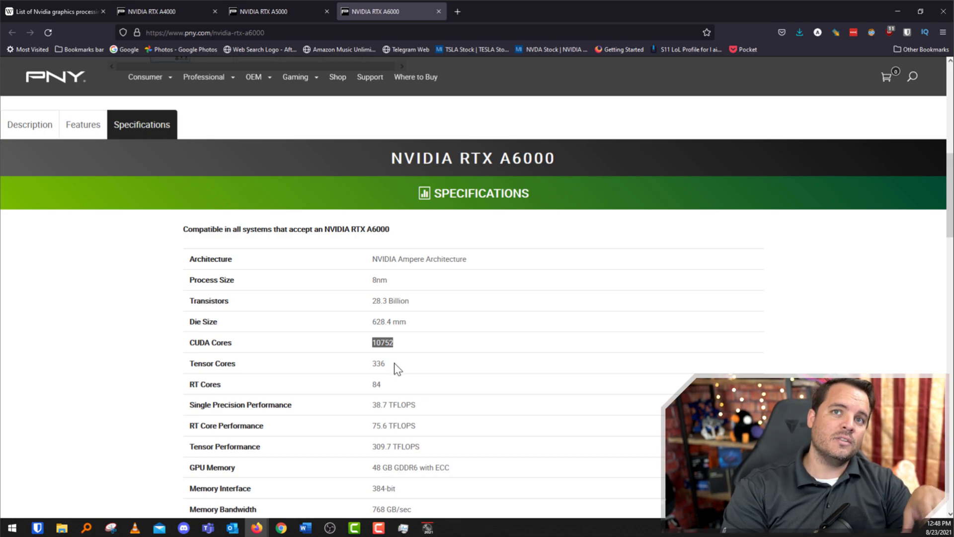
click(399, 344)
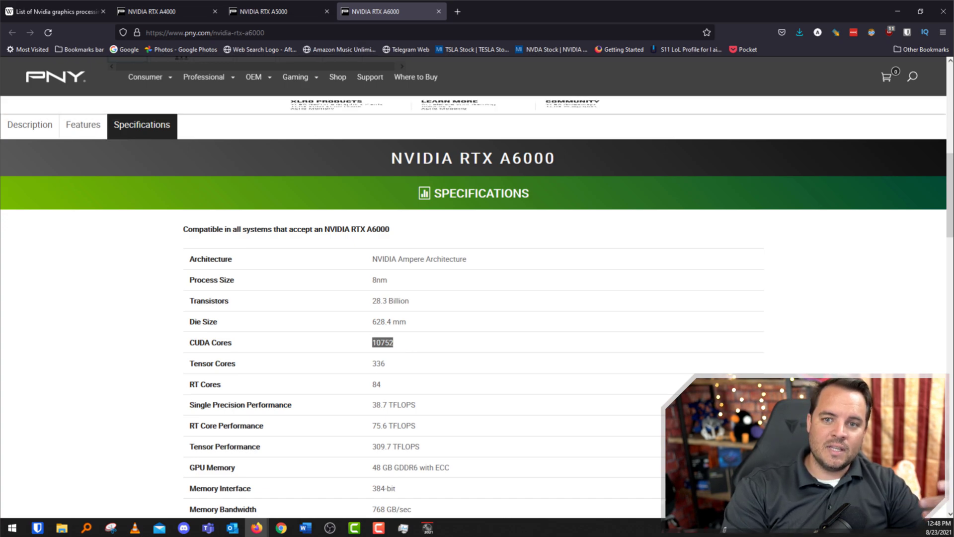
Revisit the RTX A4000, A5000 and A6000 specification pages to compare their CUDA cores against render times
click(288, 11)
click(170, 11)
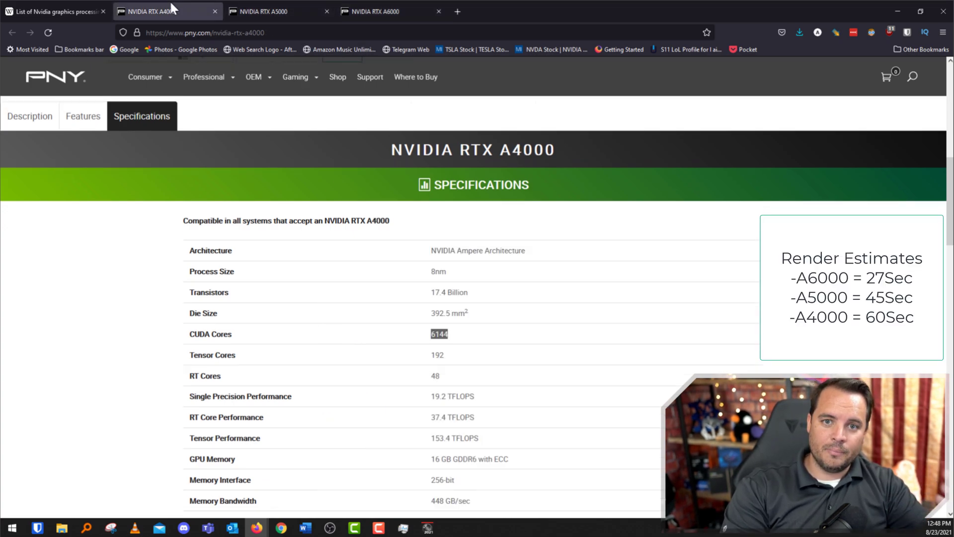
click(456, 337)
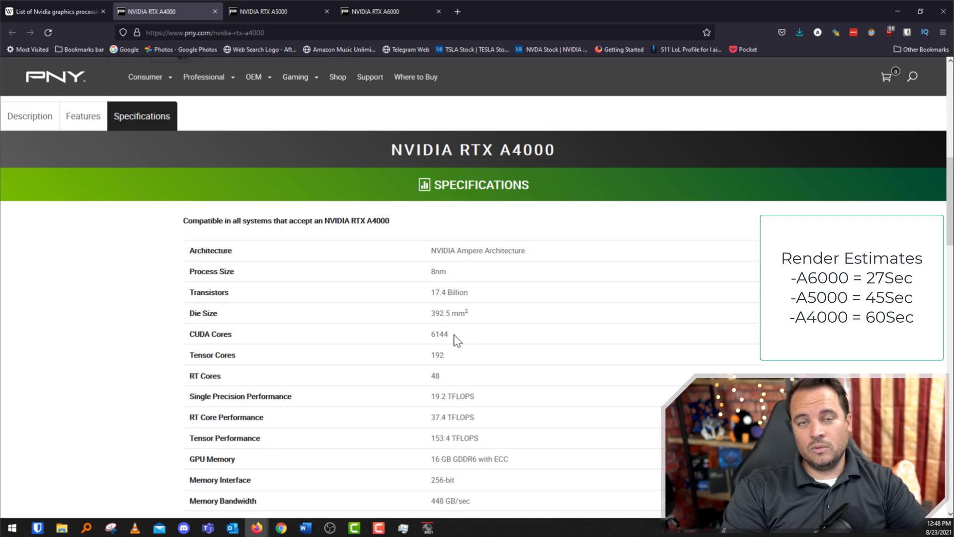
click(262, 13)
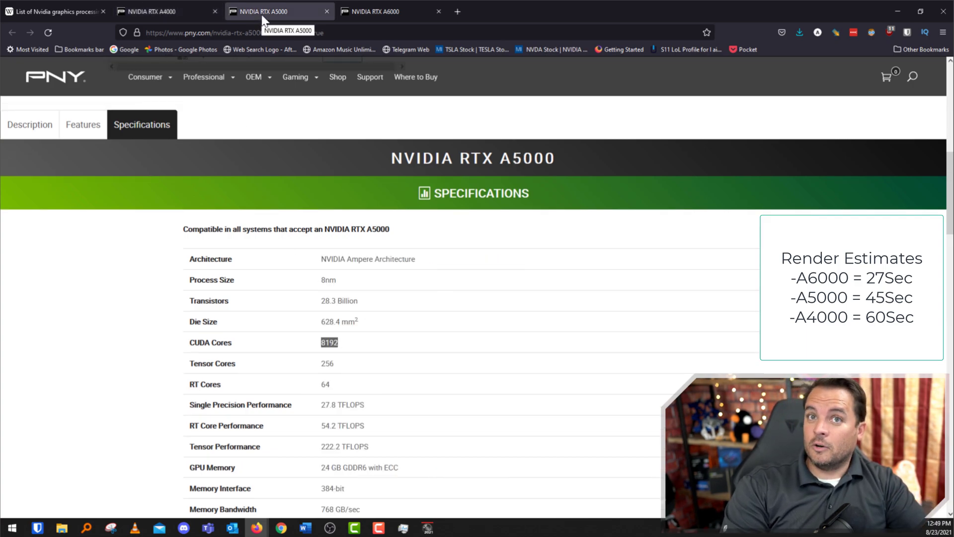
click(364, 11)
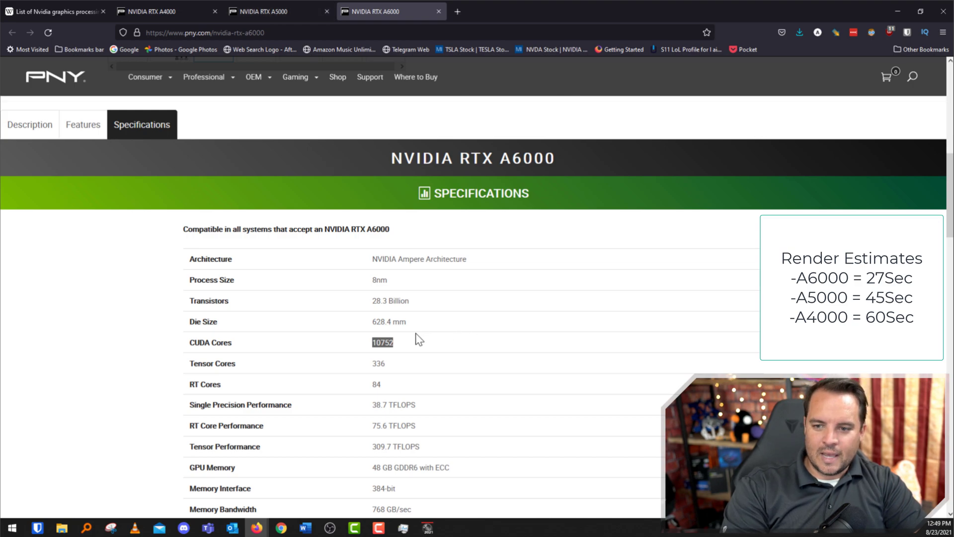
click(404, 351)
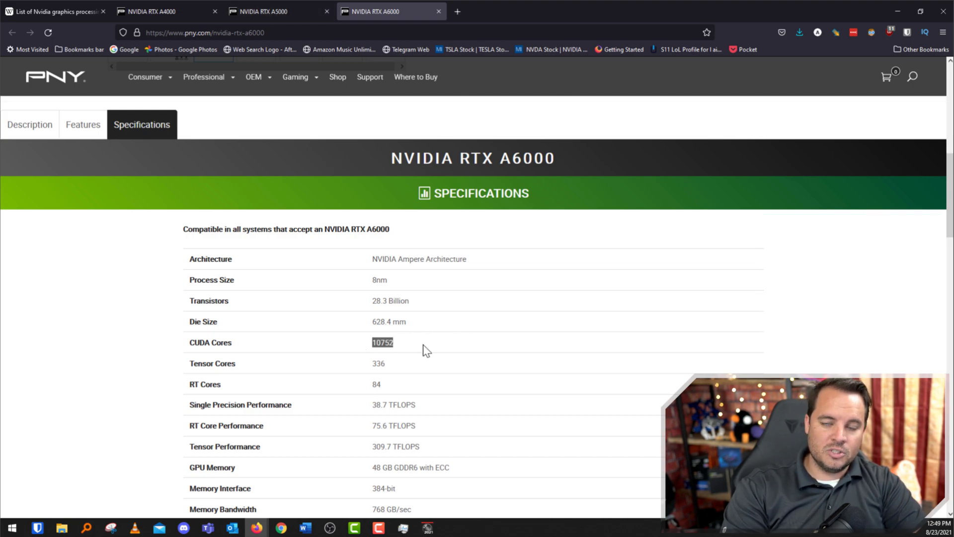
Return to the RTX A4000 specifications and highlight the card's CUDA core count
click(290, 6)
click(188, 14)
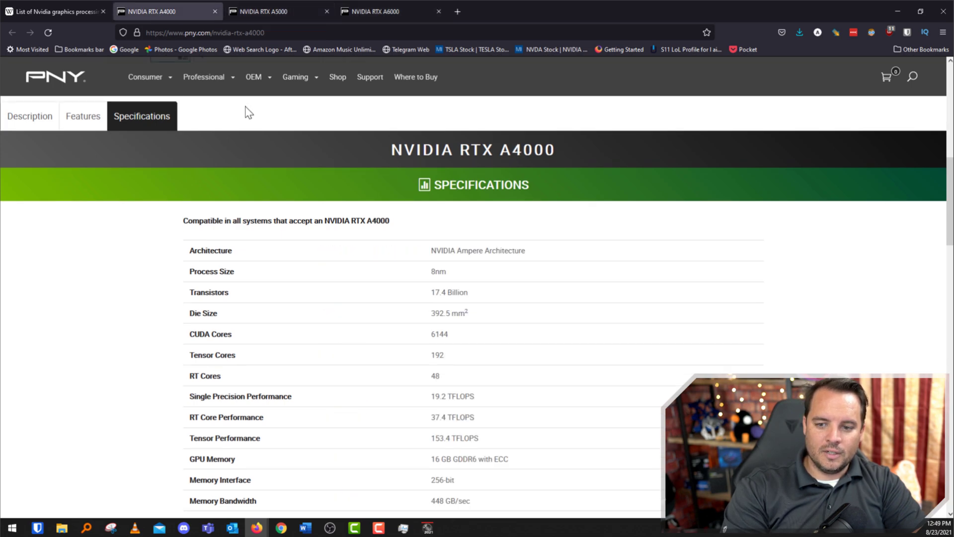
drag(456, 336, 435, 334)
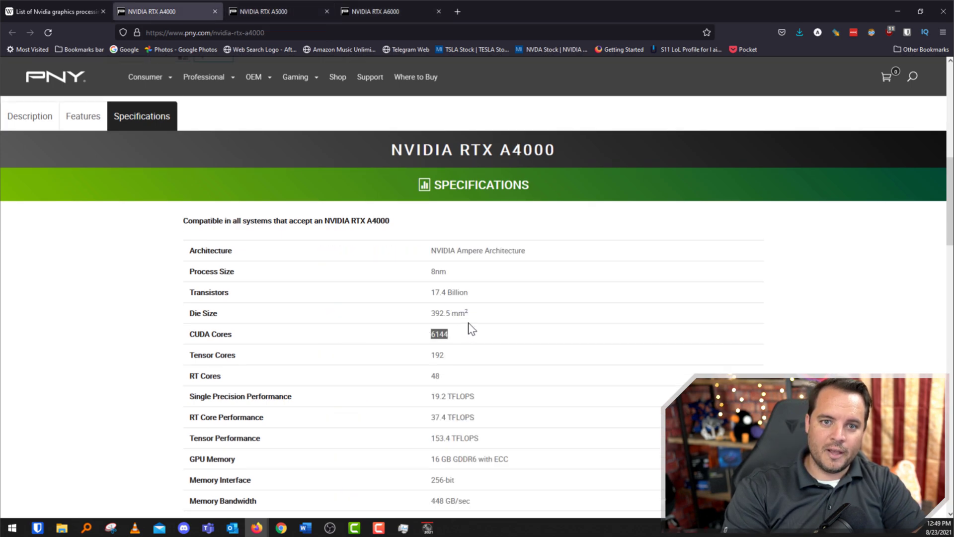